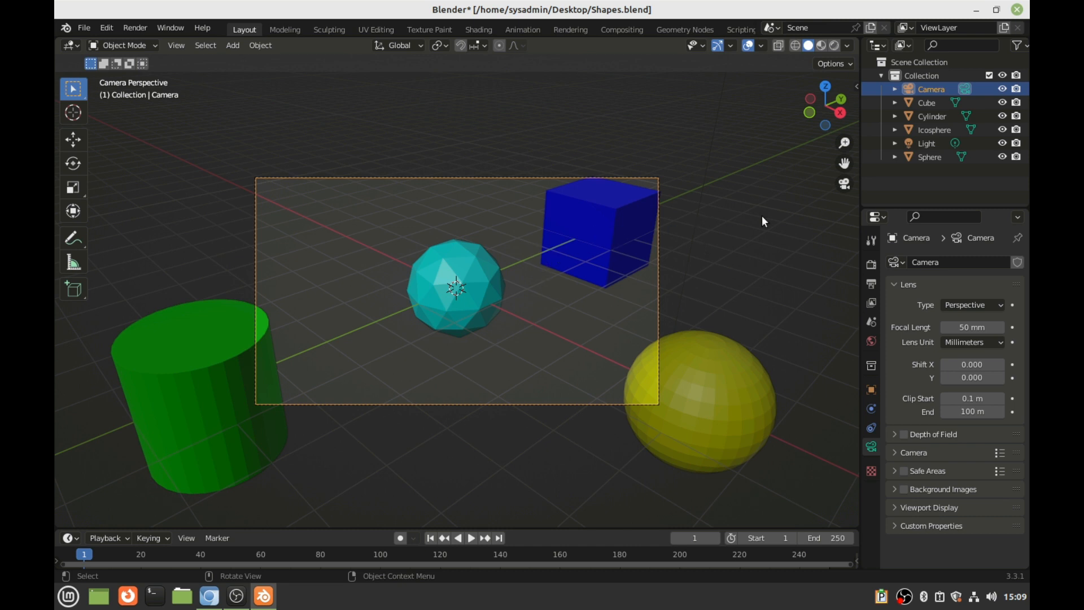
# Switch out of the camera view to the right-side orthographic view and set the camera's Y location to -9 m.
pyautogui.click(845, 184)
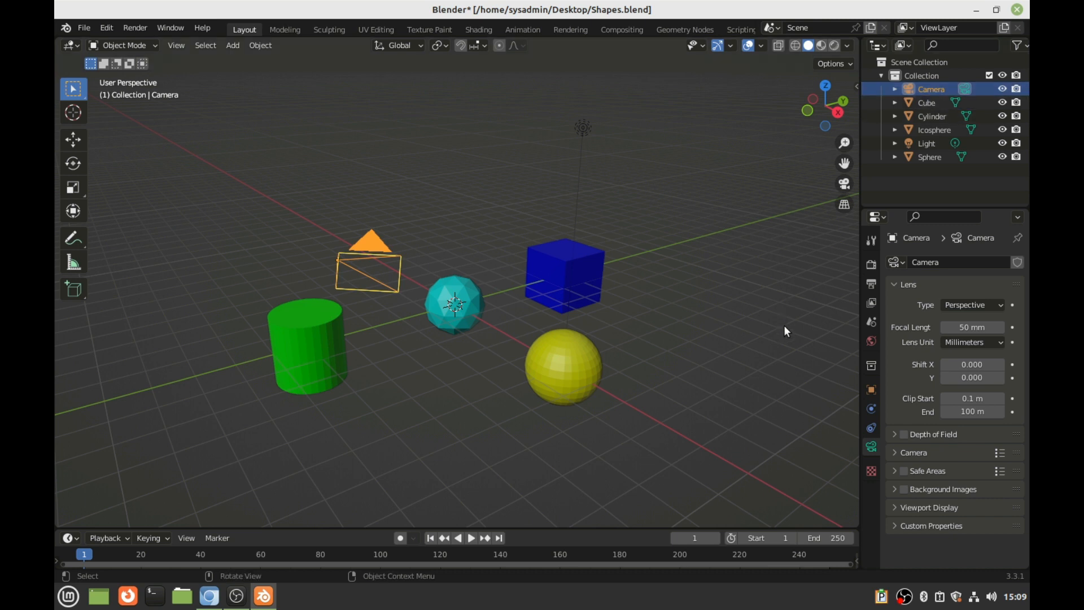
pyautogui.click(876, 390)
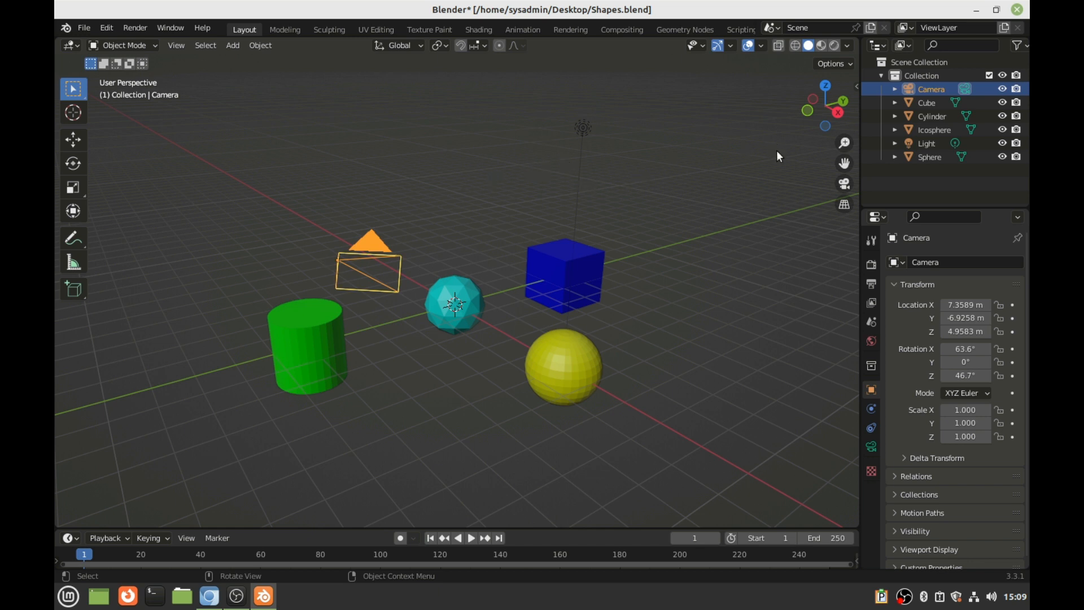
pyautogui.click(839, 113)
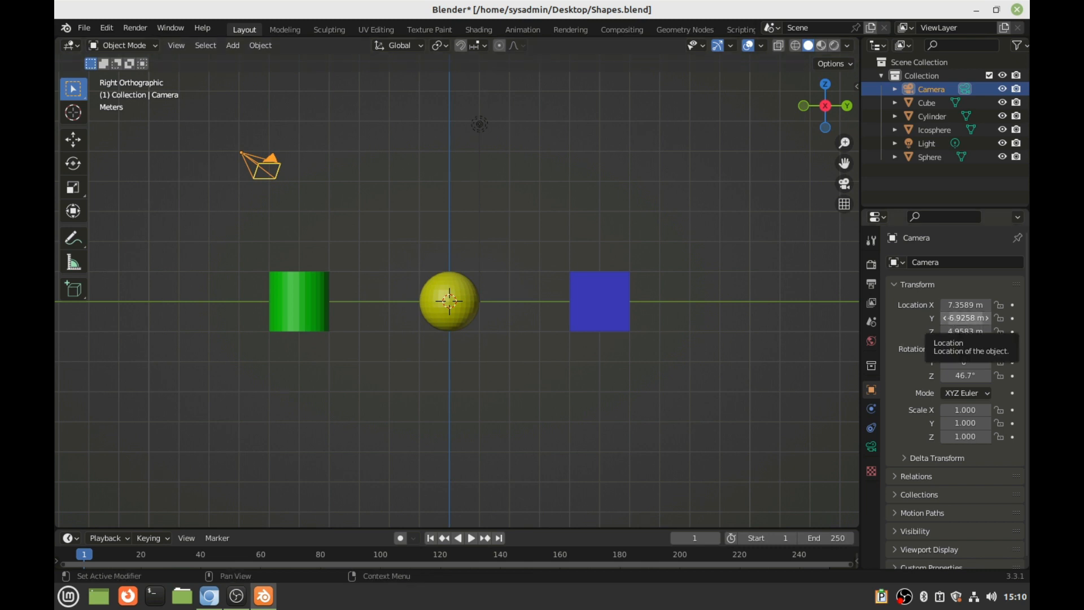
pyautogui.click(963, 319)
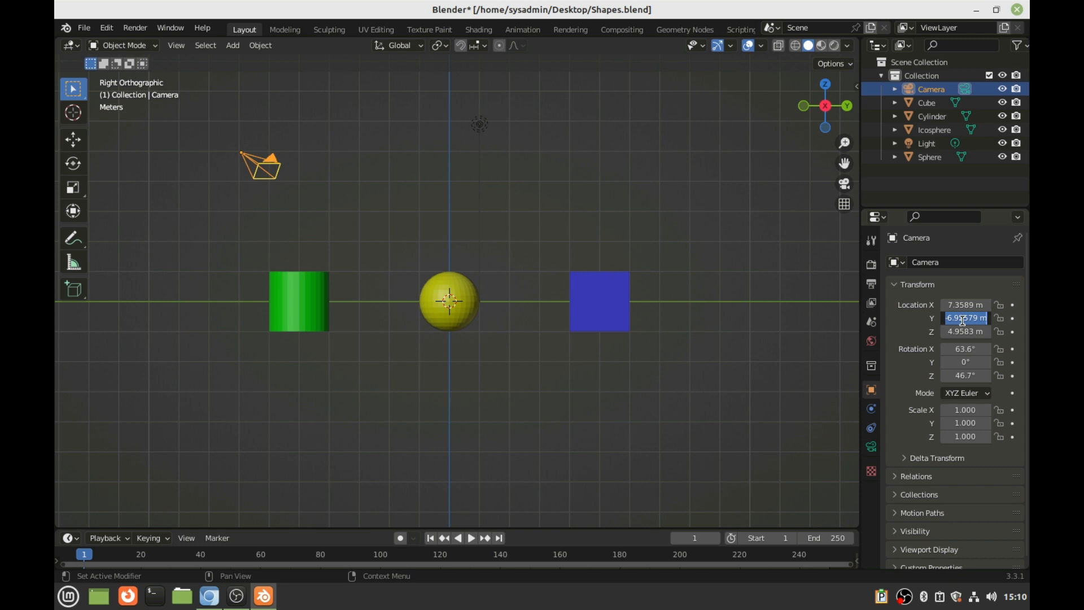
pyautogui.press('BackSpace')
pyautogui.write('-9')
pyautogui.press('Return')
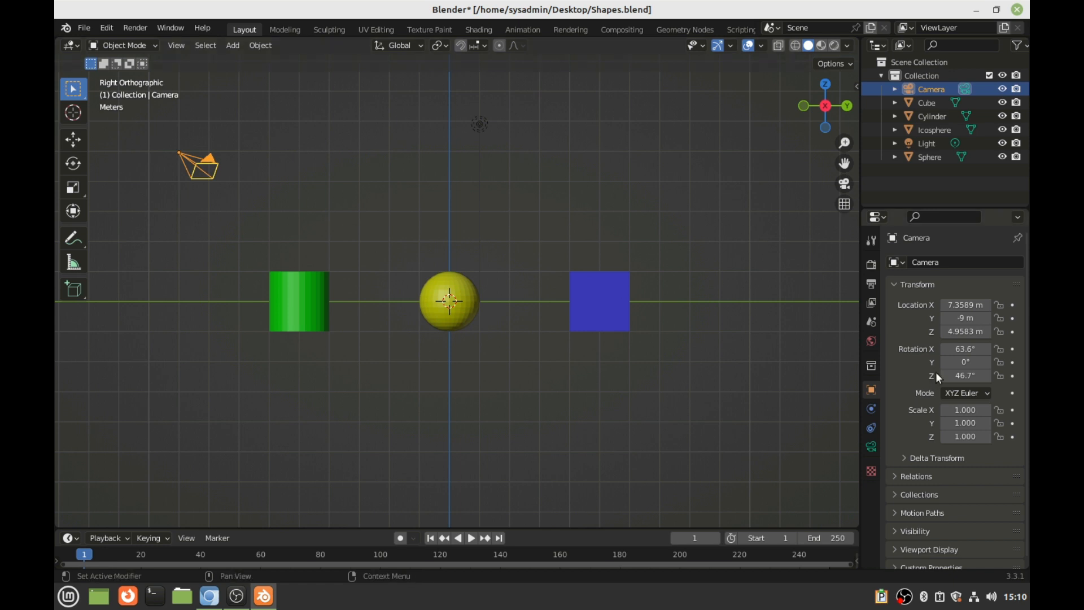
# Raise the camera by trying Z locations of 6 m and 7 m.
pyautogui.click(966, 332)
pyautogui.write('6')
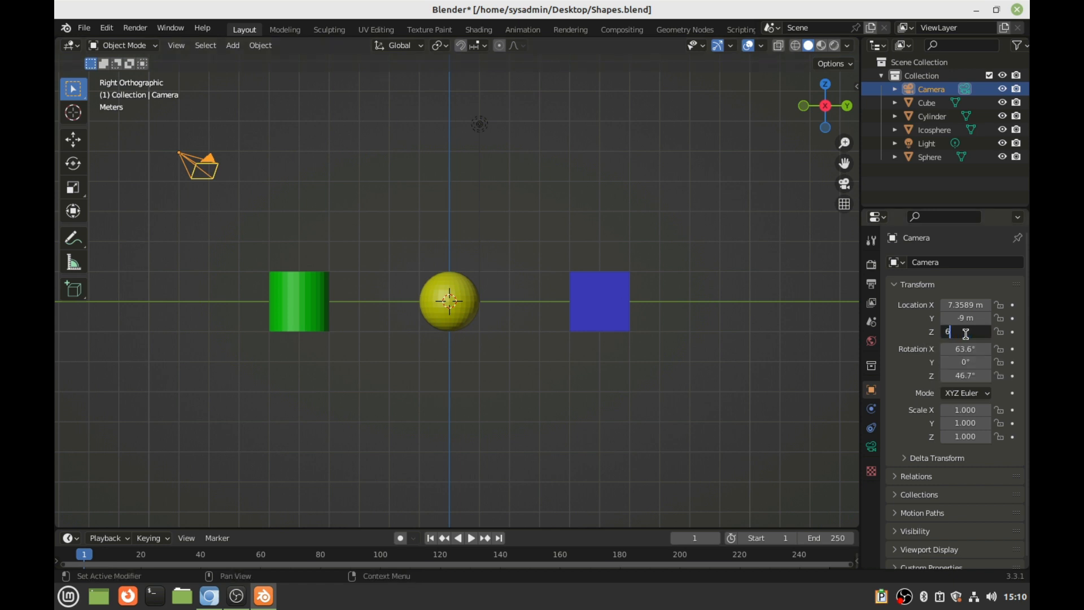
pyautogui.press('Return')
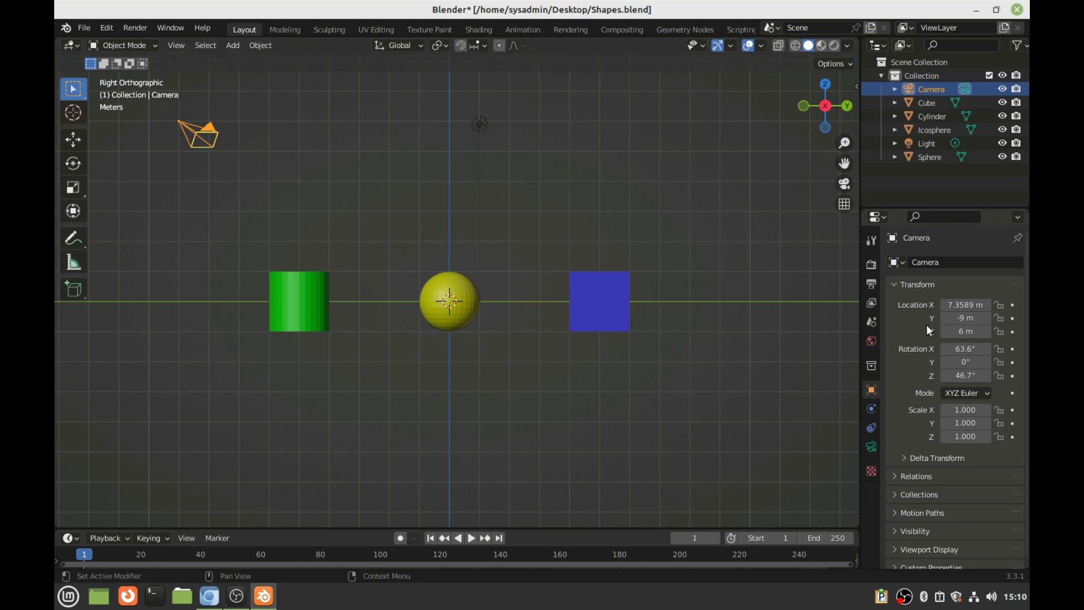
pyautogui.click(972, 331)
pyautogui.write('7')
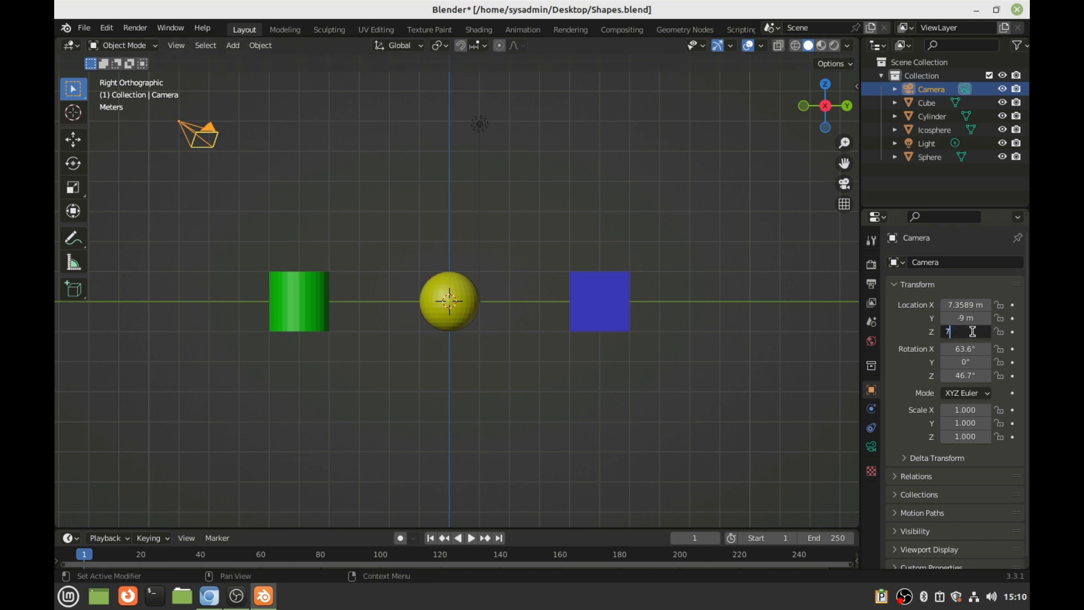
pyautogui.press('Return')
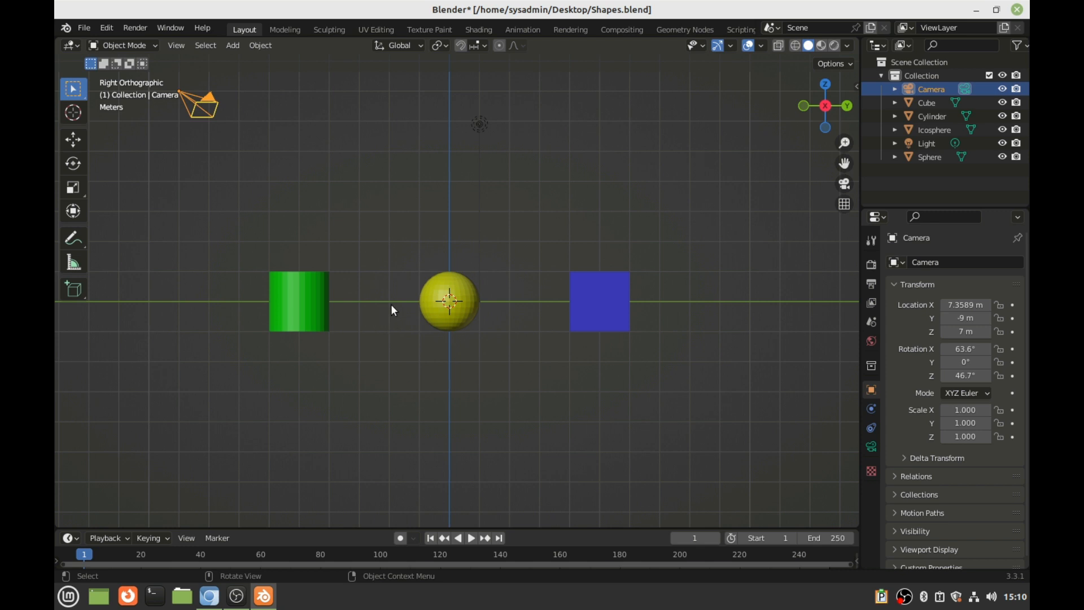
# Look through the camera and set its Y location to -12 m.
pyautogui.click(843, 185)
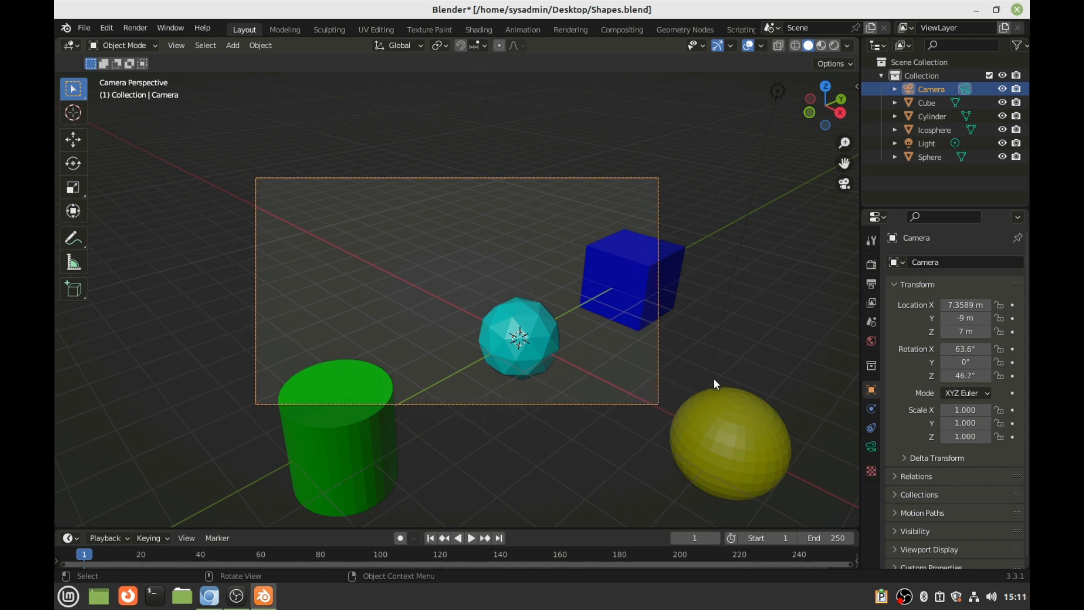
pyautogui.click(966, 320)
pyautogui.press('BackSpace')
pyautogui.write('-12')
pyautogui.press('Return')
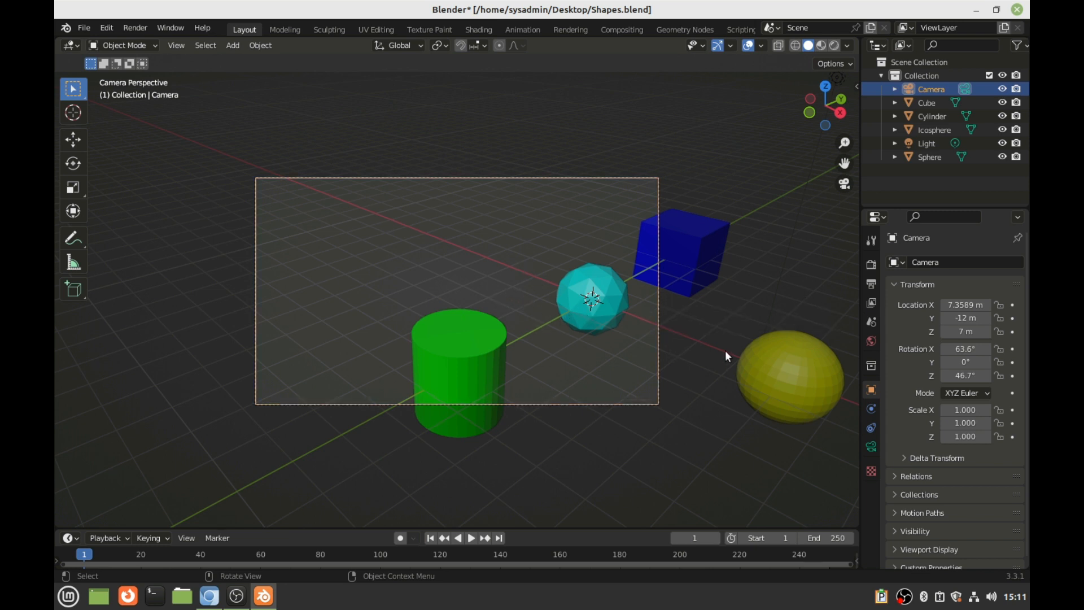
# Set the camera's Z location to 10 m.
pyautogui.click(962, 332)
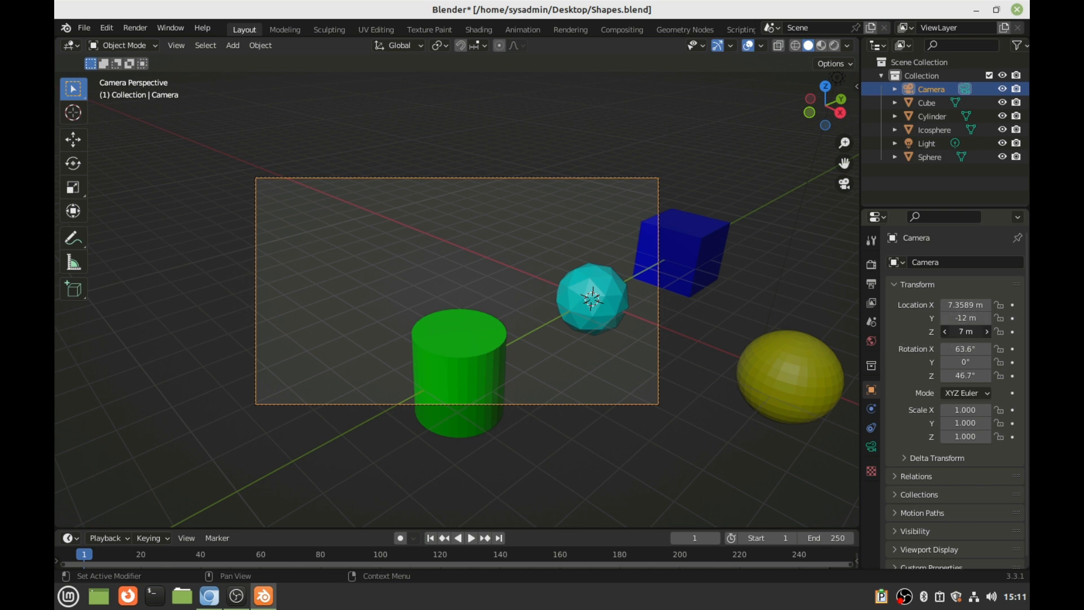
pyautogui.write('10')
pyautogui.press('Return')
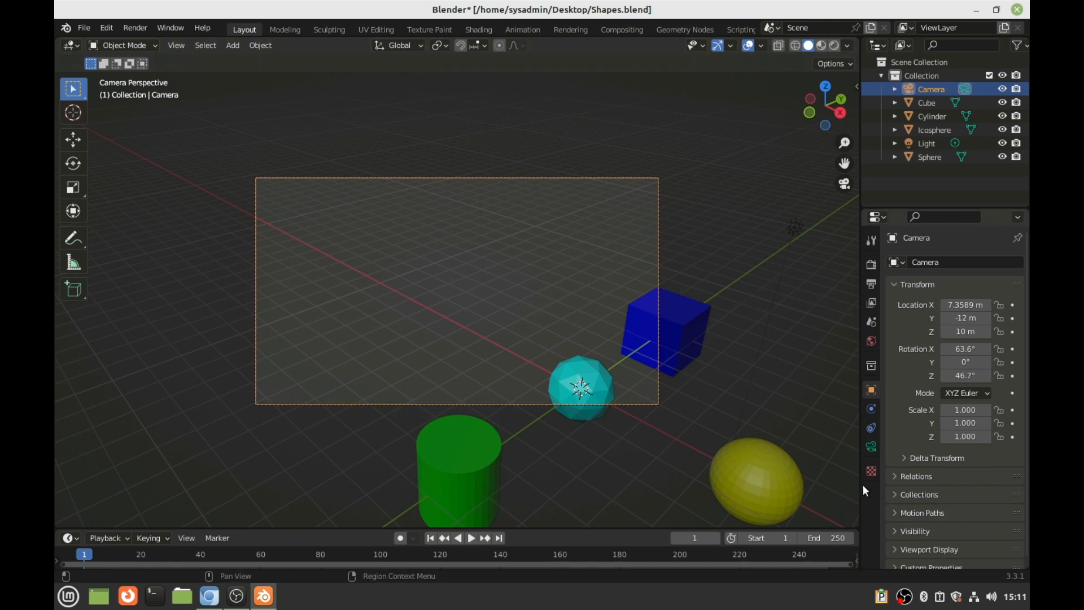
# Increase the camera's X location in stages to 10 m, 12 m and finally 13 m.
pyautogui.click(969, 306)
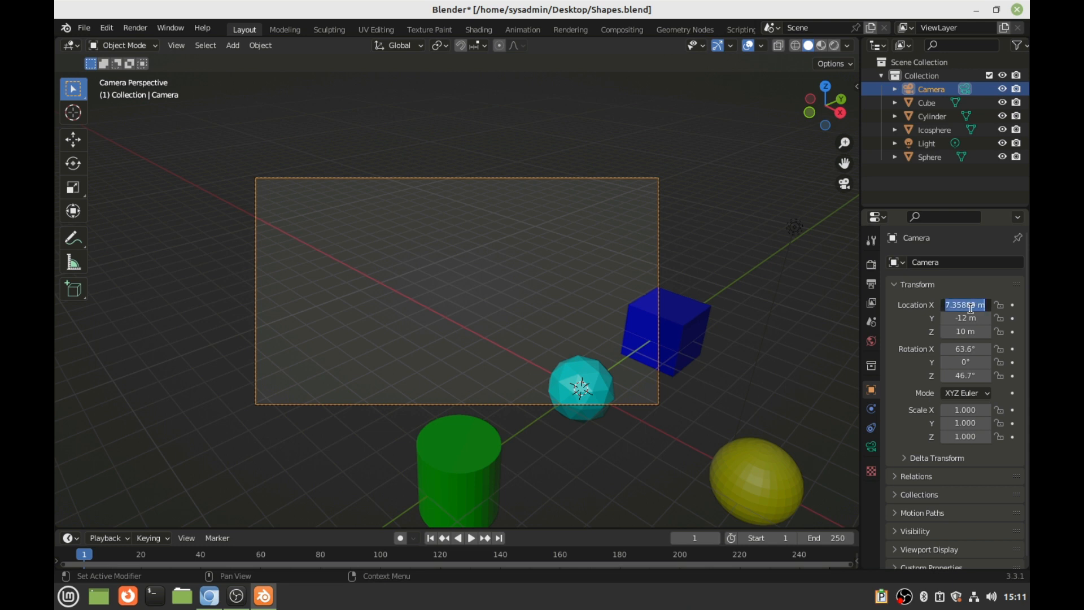
pyautogui.write('10')
pyautogui.press('Return')
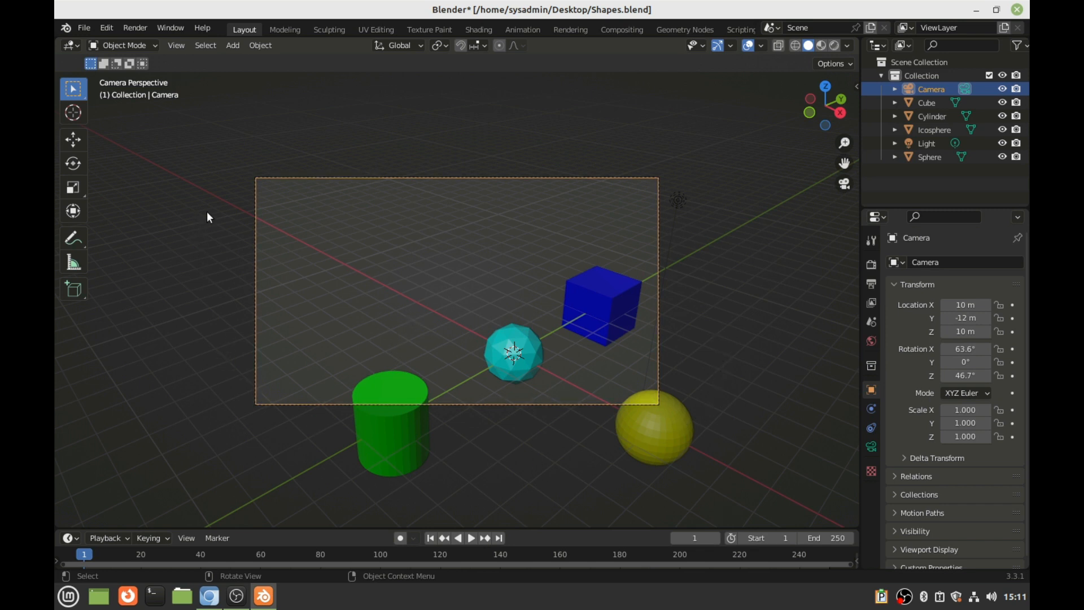
pyautogui.click(965, 305)
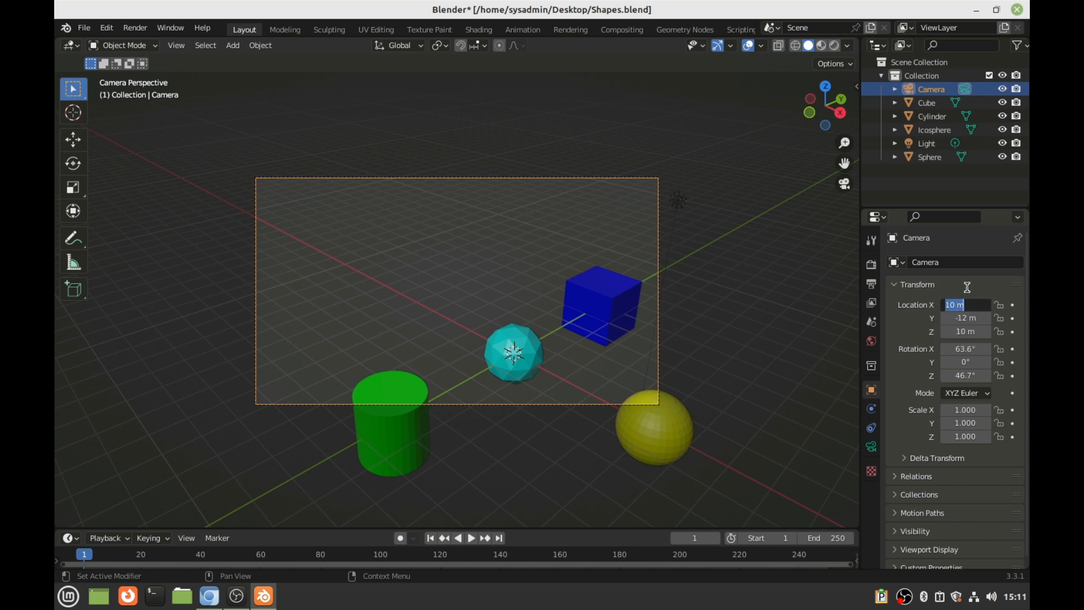
pyautogui.write('12')
pyautogui.press('Return')
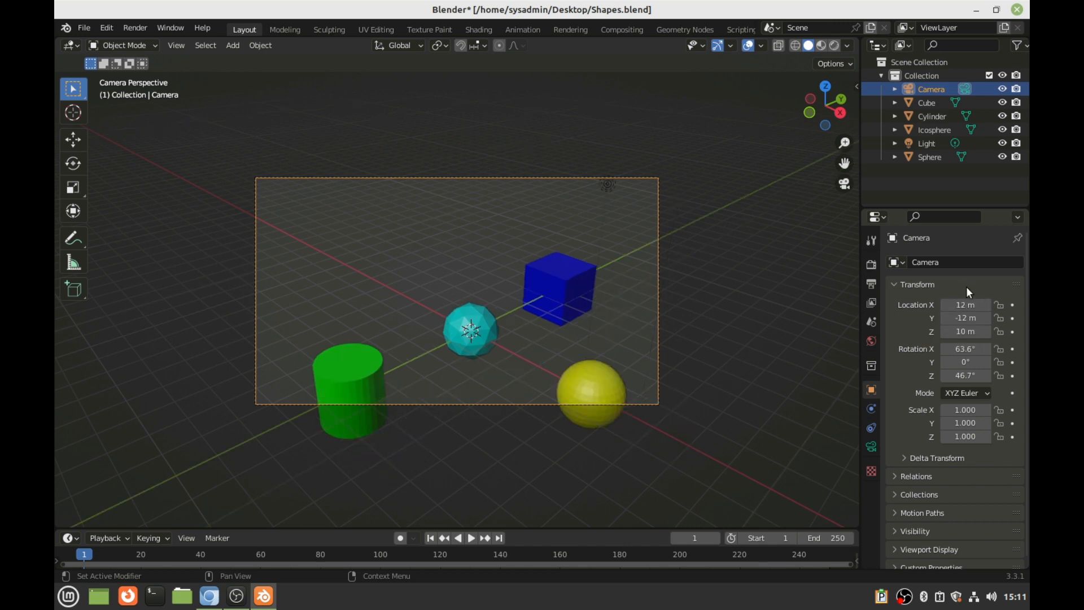
pyautogui.click(967, 304)
pyautogui.write('13')
pyautogui.press('Return')
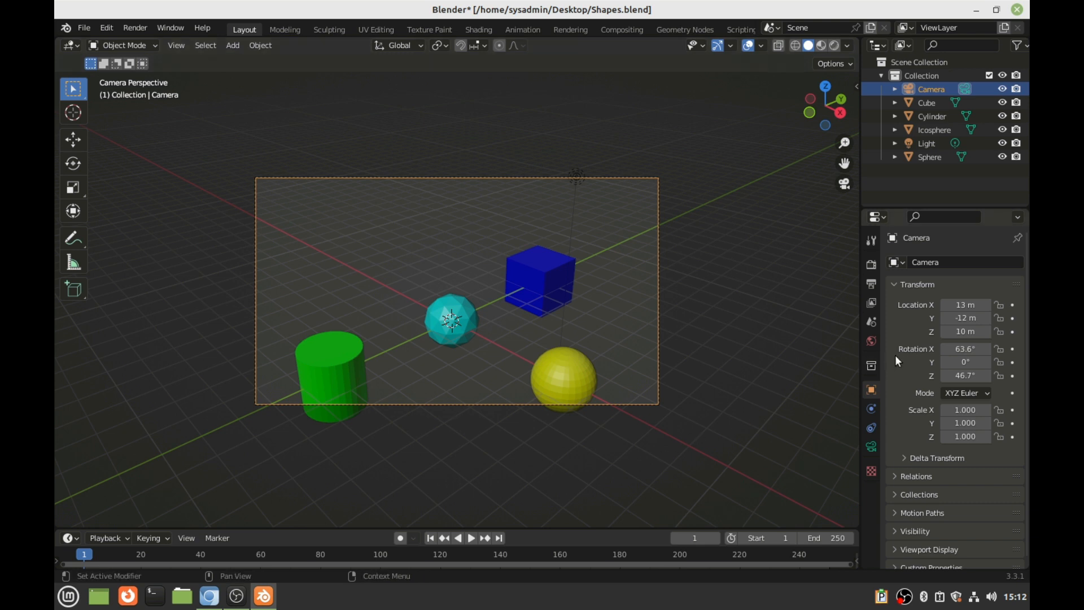
# Set the camera's Z location to 9 m.
pyautogui.click(963, 332)
pyautogui.write('9')
pyautogui.press('Return')
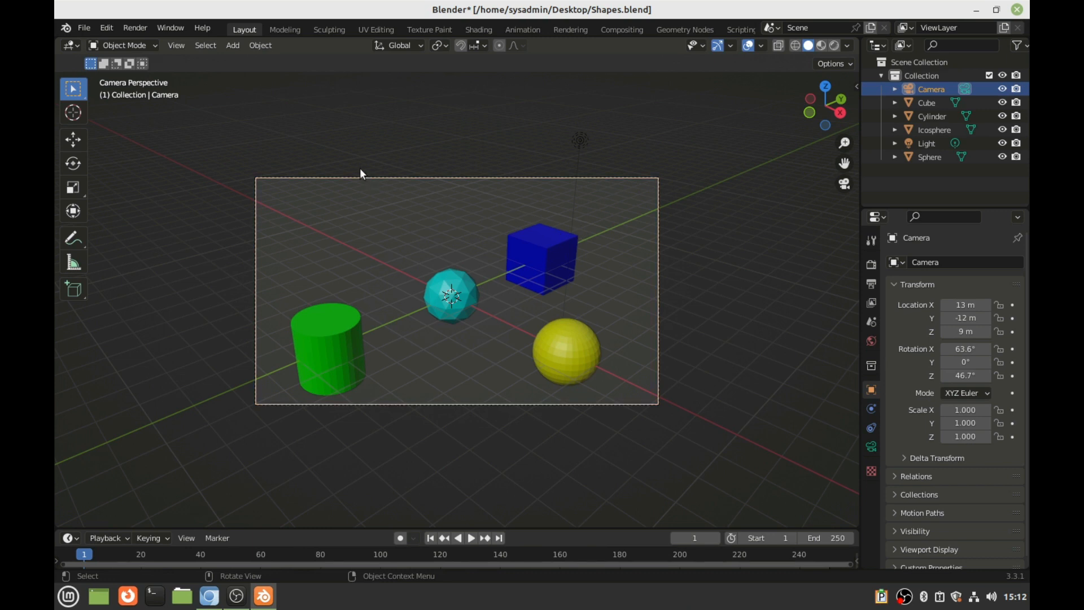
# Render the scene as an image, inspect the whole frame and close the render window.
pyautogui.click(147, 28)
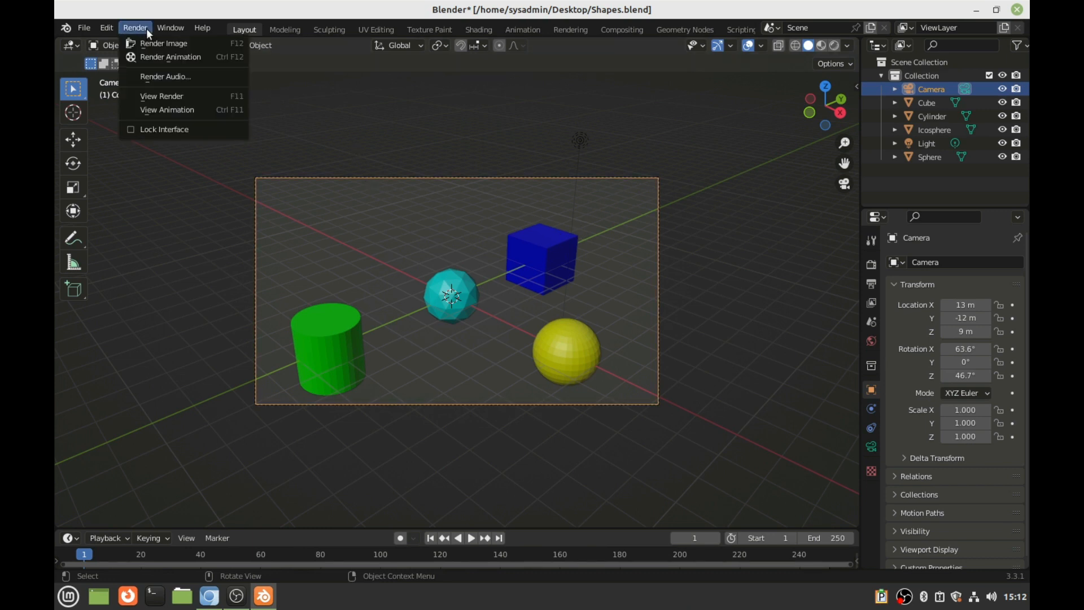
pyautogui.click(151, 43)
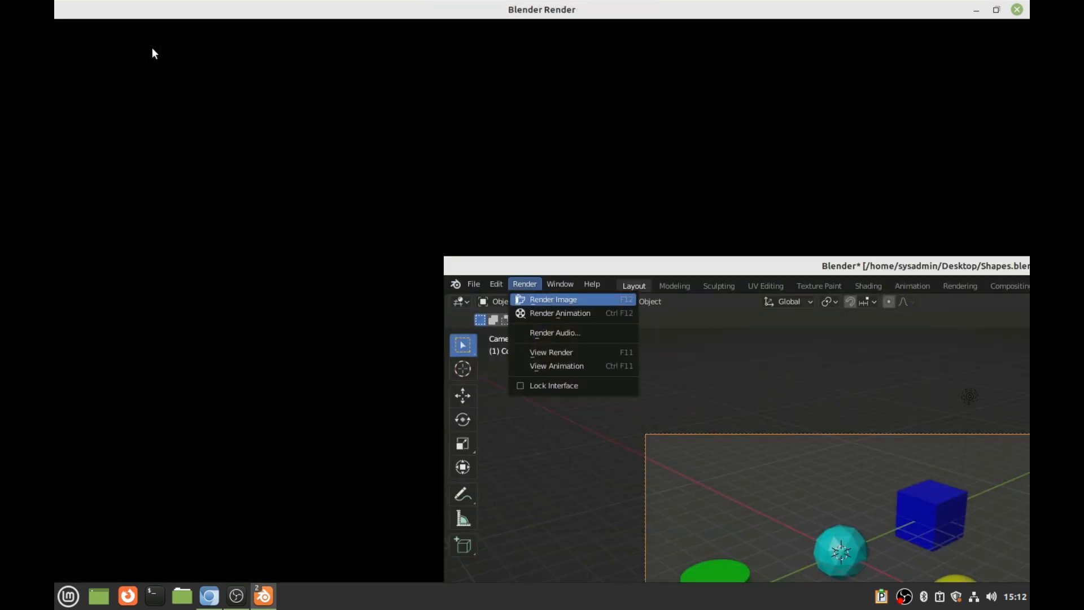
pyautogui.scroll(-3, 416, 231)
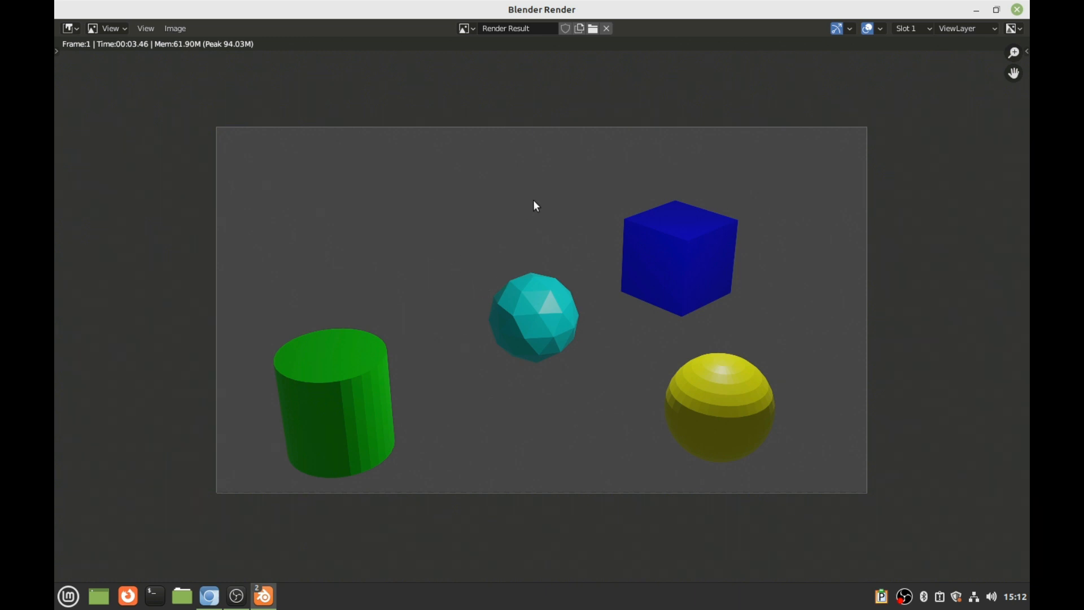
pyautogui.click(1019, 10)
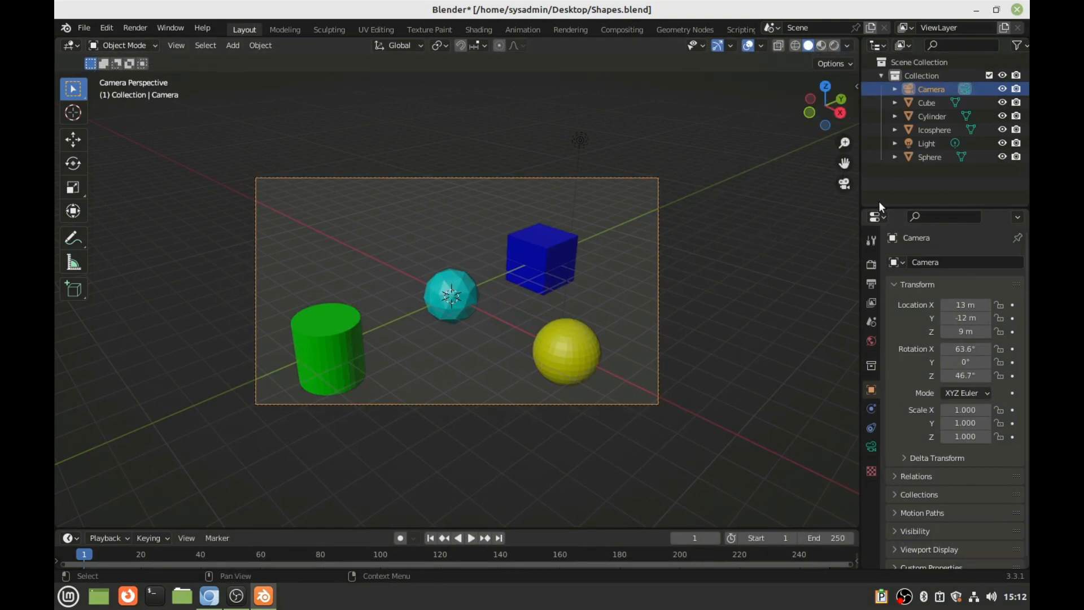
# Enable the Transparent film option in the scene's render settings.
pyautogui.click(871, 265)
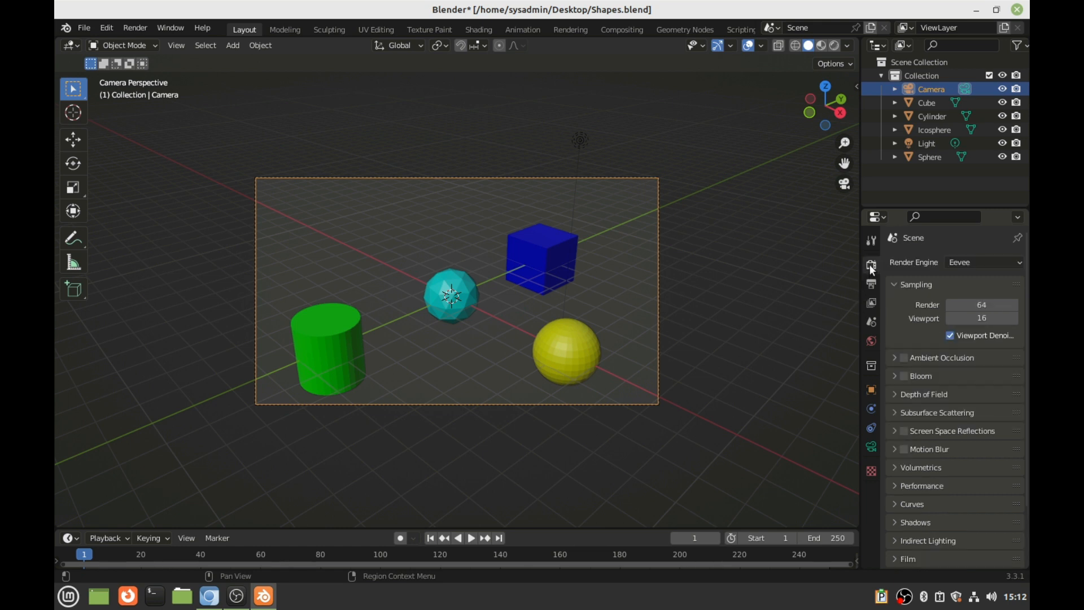
pyautogui.scroll(-3, 922, 364)
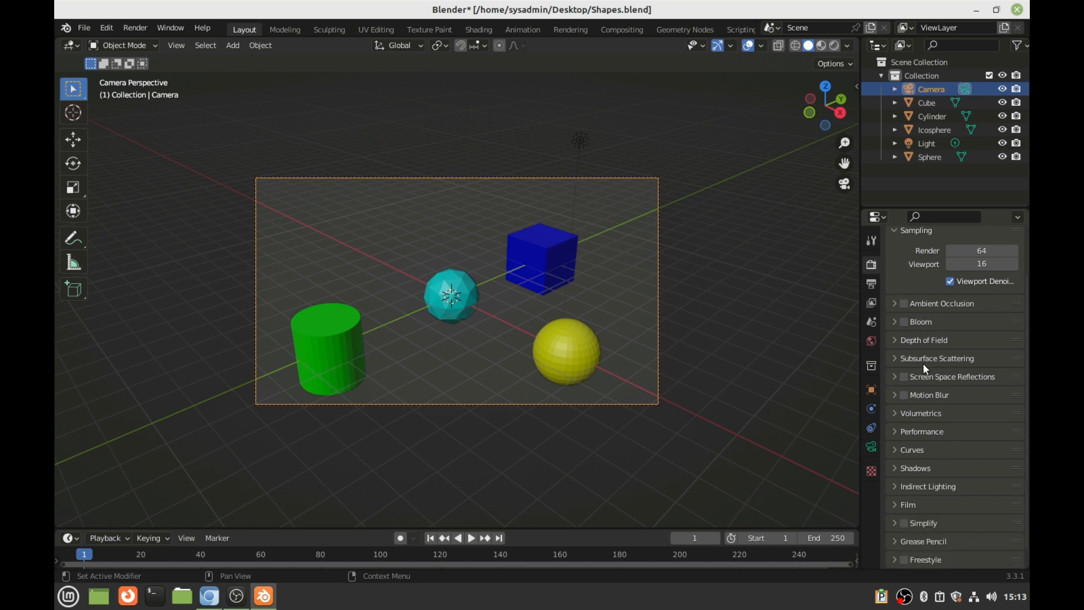
pyautogui.scroll(-1, 922, 366)
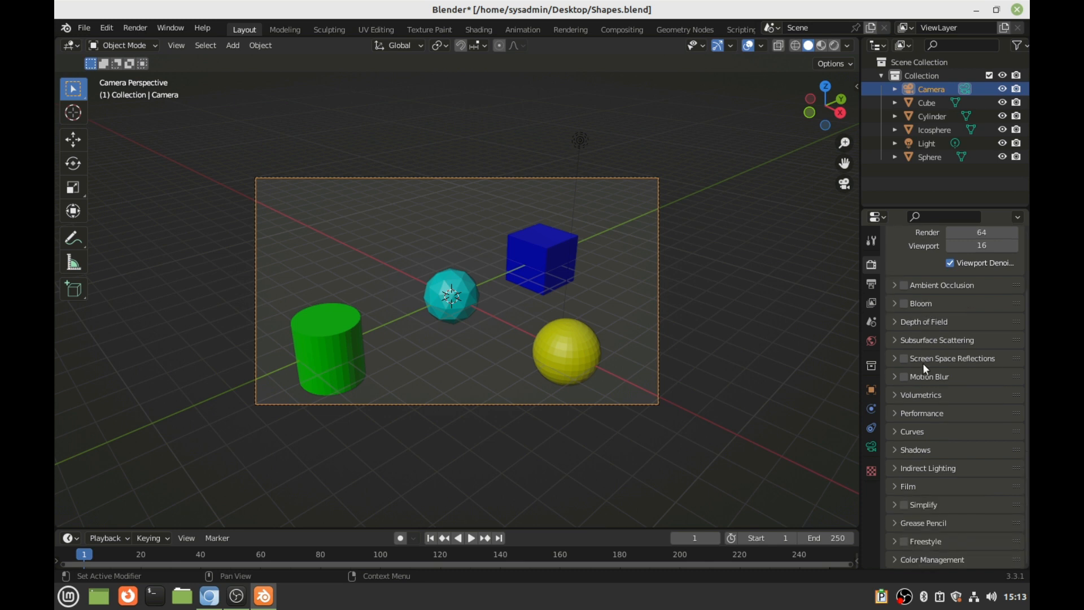
pyautogui.click(893, 486)
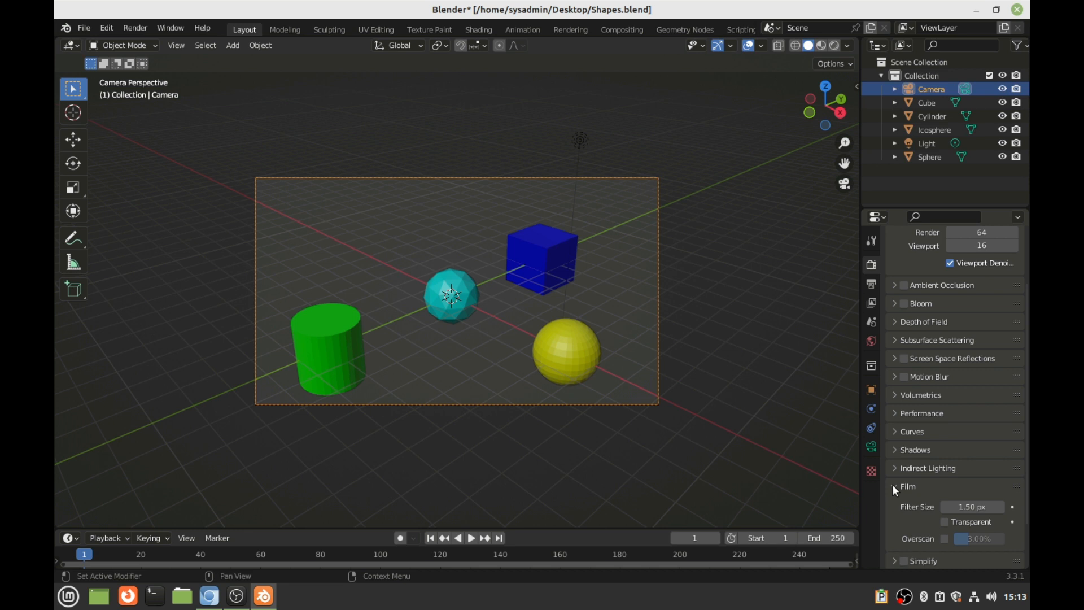
pyautogui.click(945, 522)
# Render the scene as an image with the transparent background and bring the whole frame into view.
pyautogui.click(136, 29)
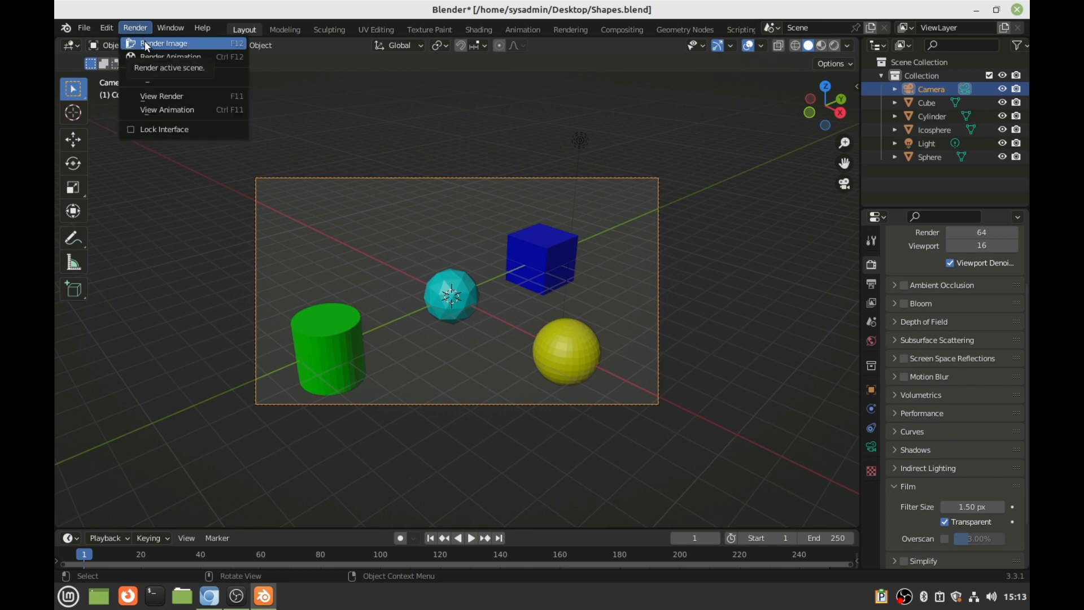
pyautogui.click(147, 44)
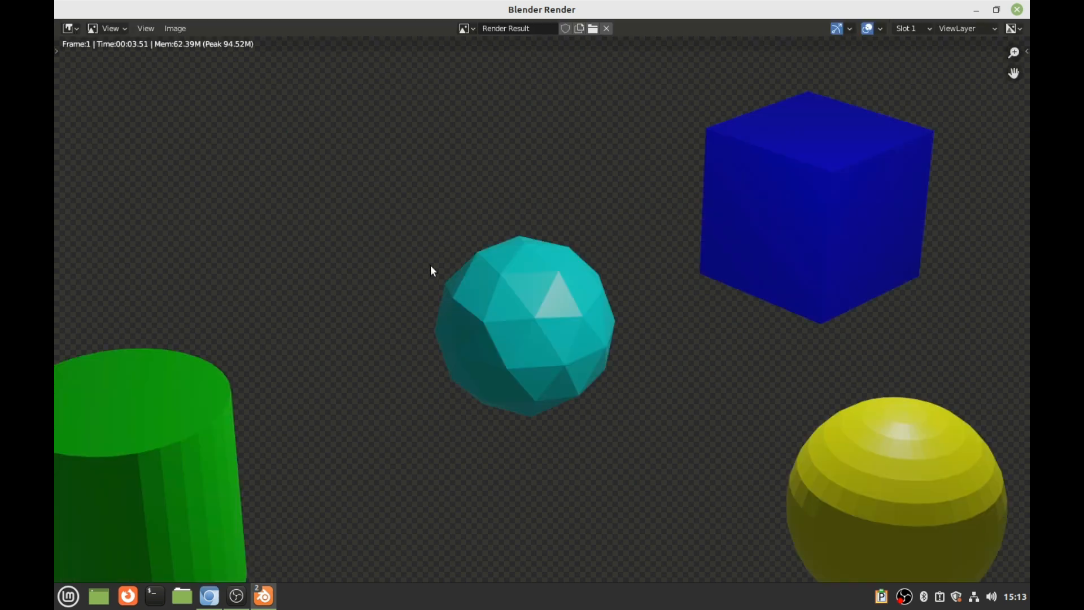
pyautogui.scroll(-4, 632, 245)
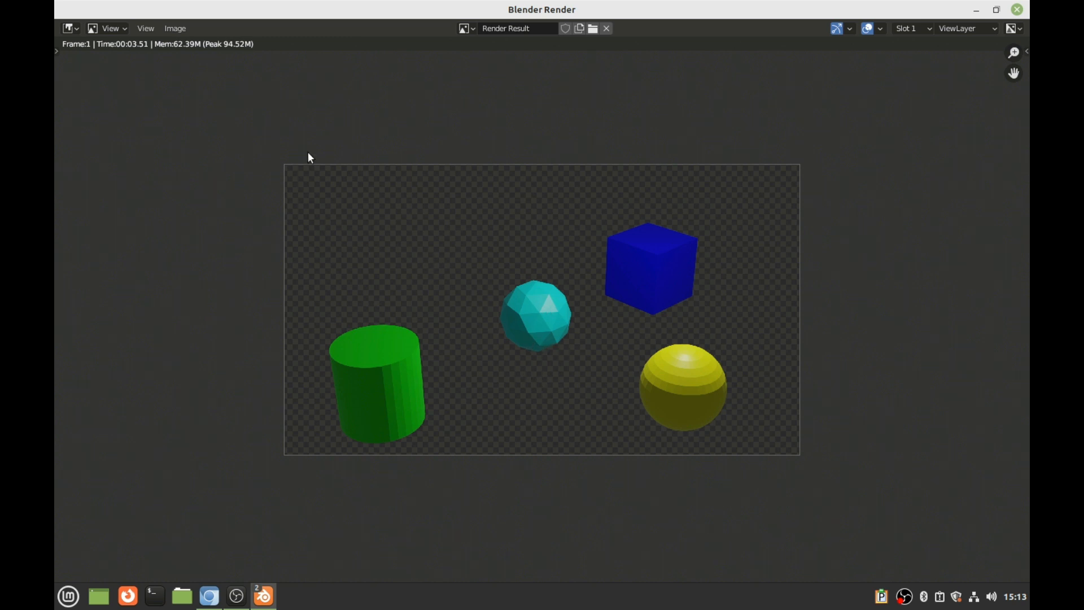
# Save the rendered image as Shapes1.png in the Desktop folder and close the render window.
pyautogui.click(176, 28)
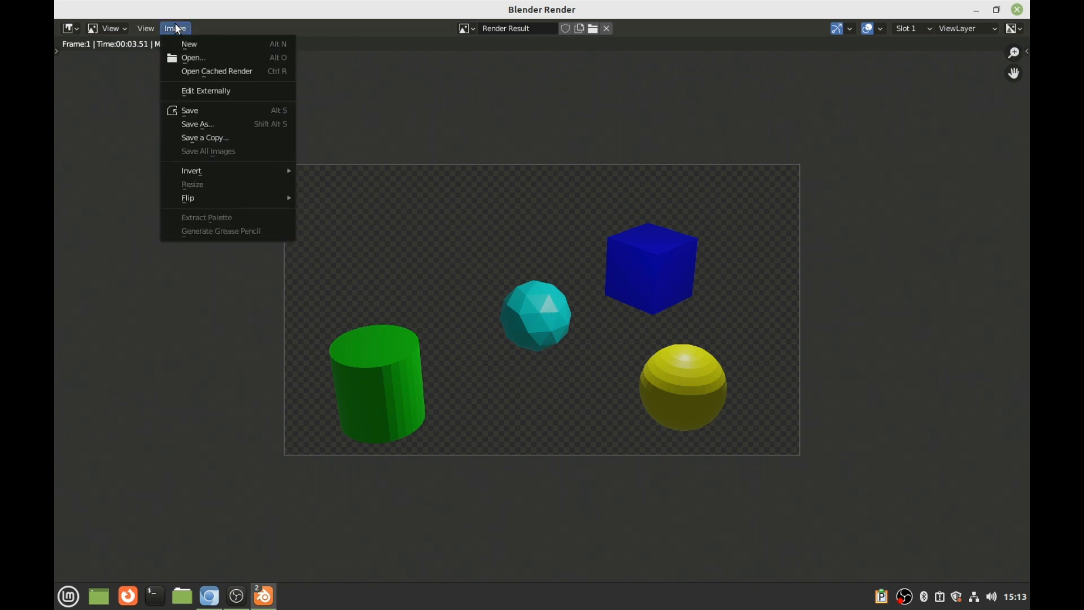
pyautogui.click(218, 110)
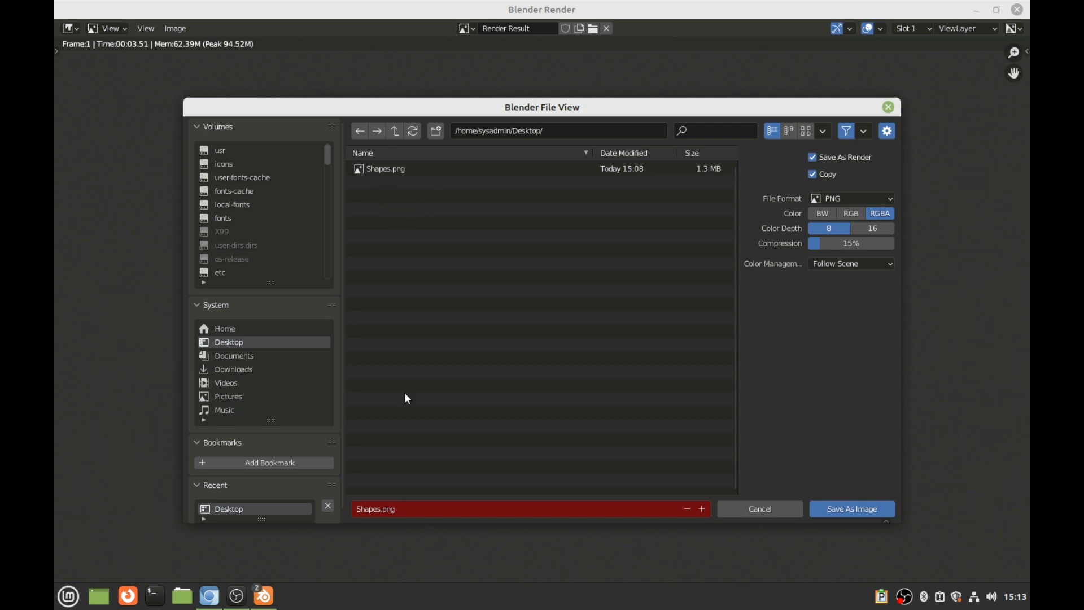
pyautogui.click(381, 509)
pyautogui.click(380, 509)
pyautogui.write('1')
pyautogui.press('Return')
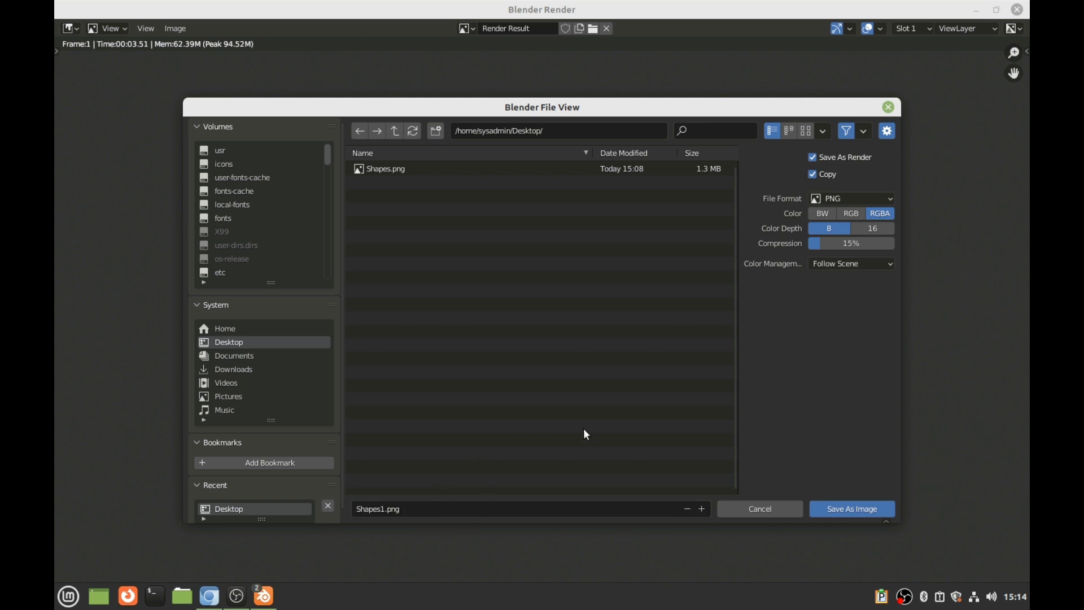
pyautogui.click(842, 508)
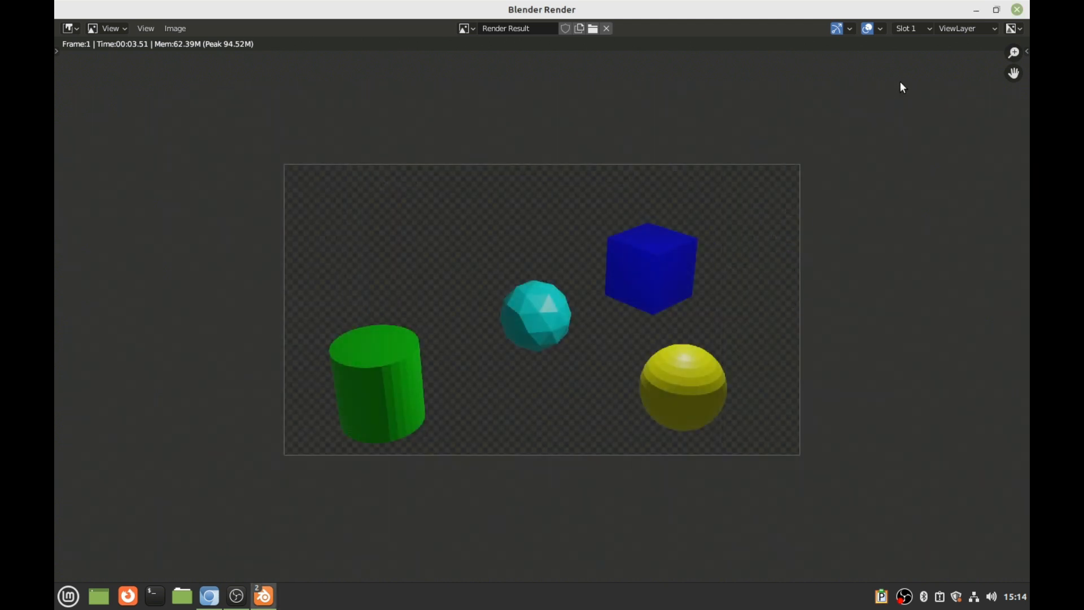
pyautogui.click(1017, 9)
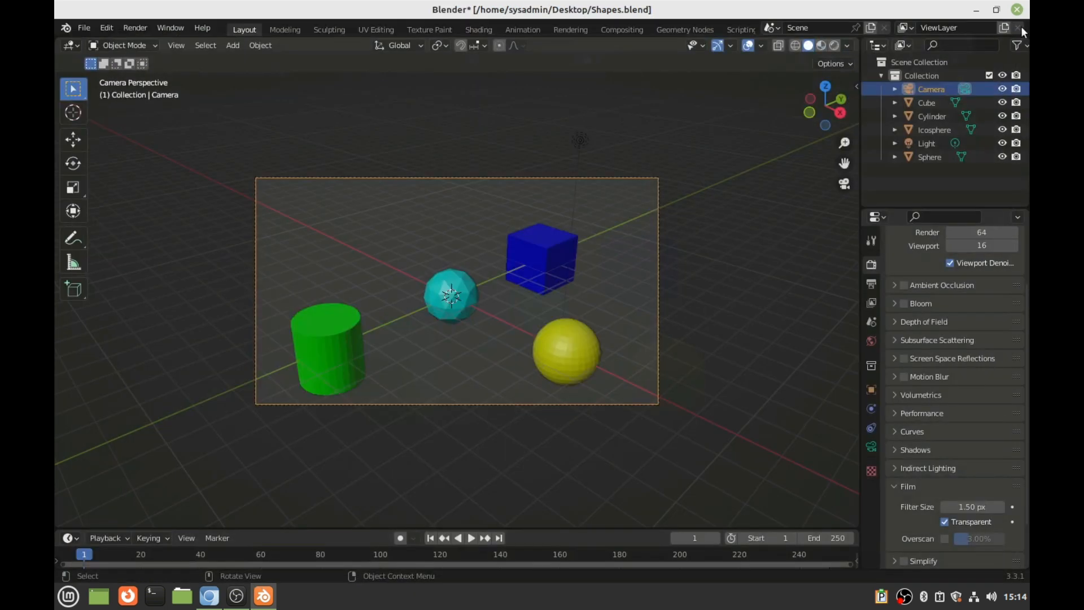
# Open Shapes1.png from the desktop to check the transparent render, close the image viewer and return to Blender.
pyautogui.click(976, 10)
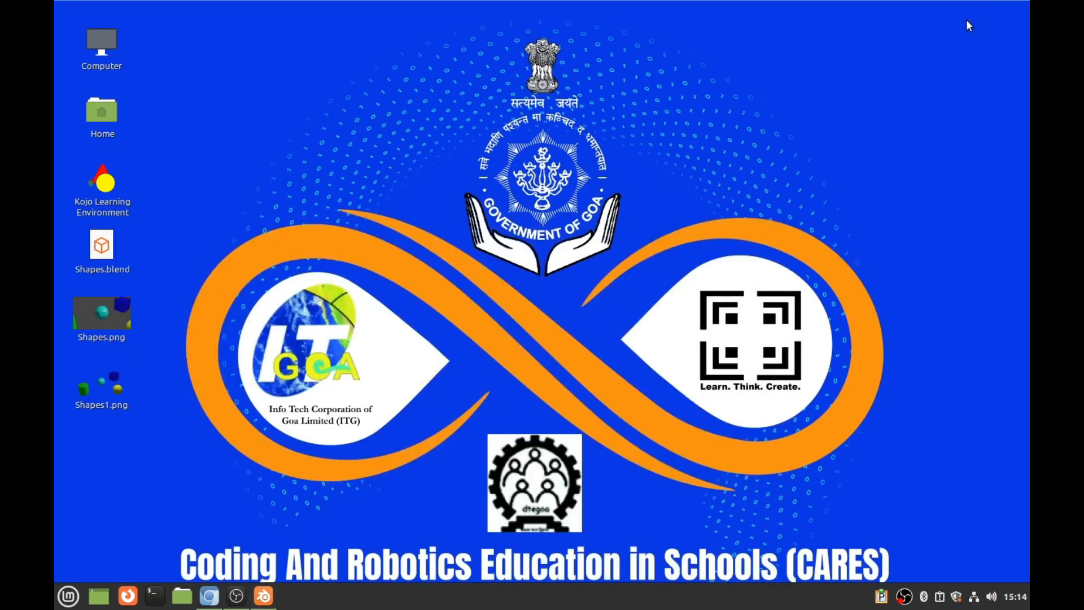
pyautogui.doubleClick(113, 385)
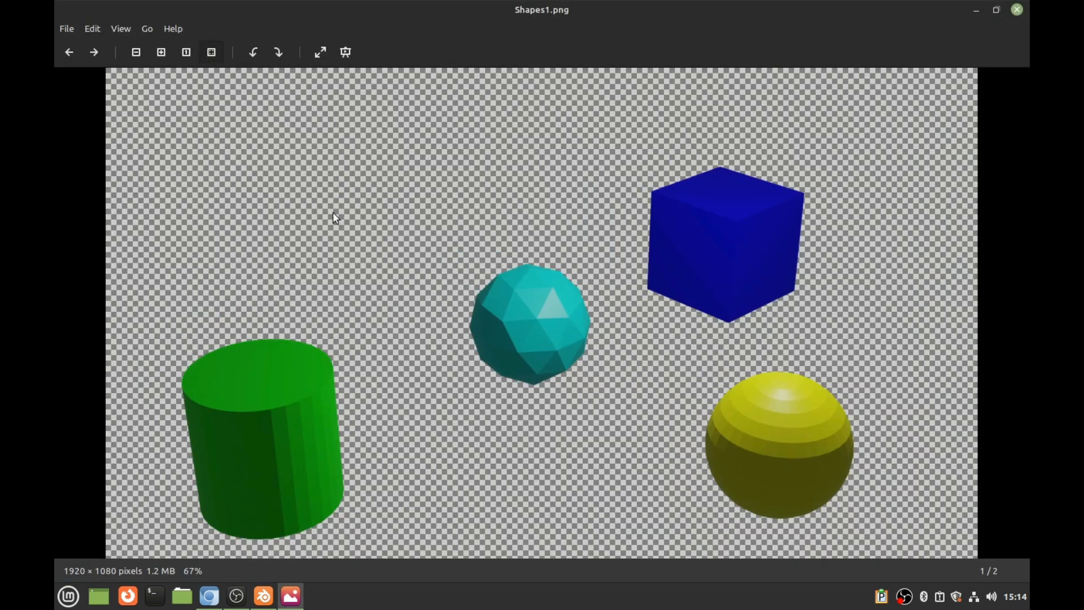
pyautogui.click(1017, 10)
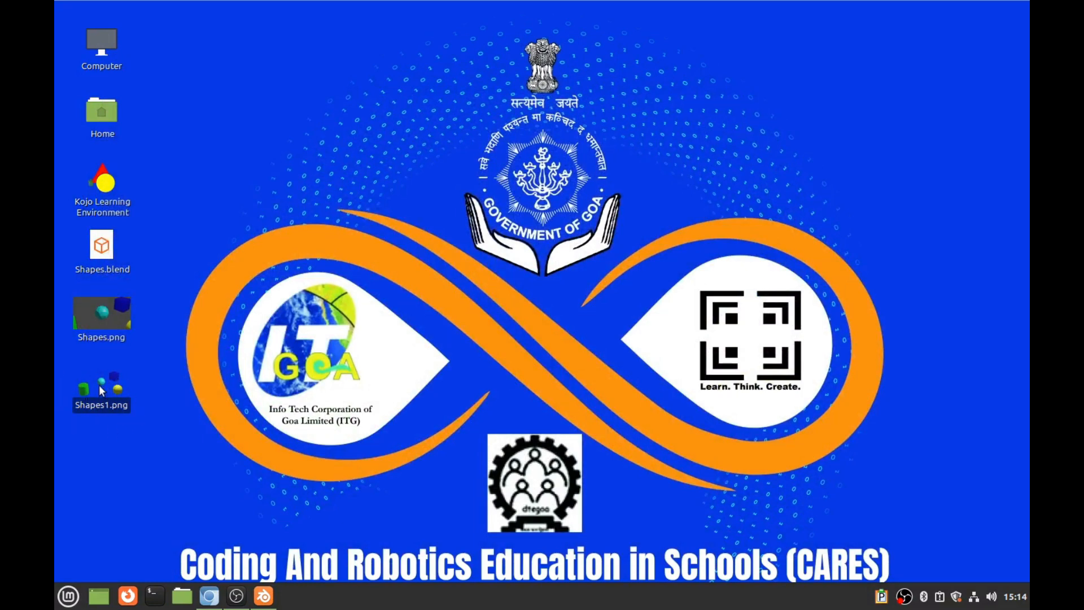
pyautogui.click(263, 595)
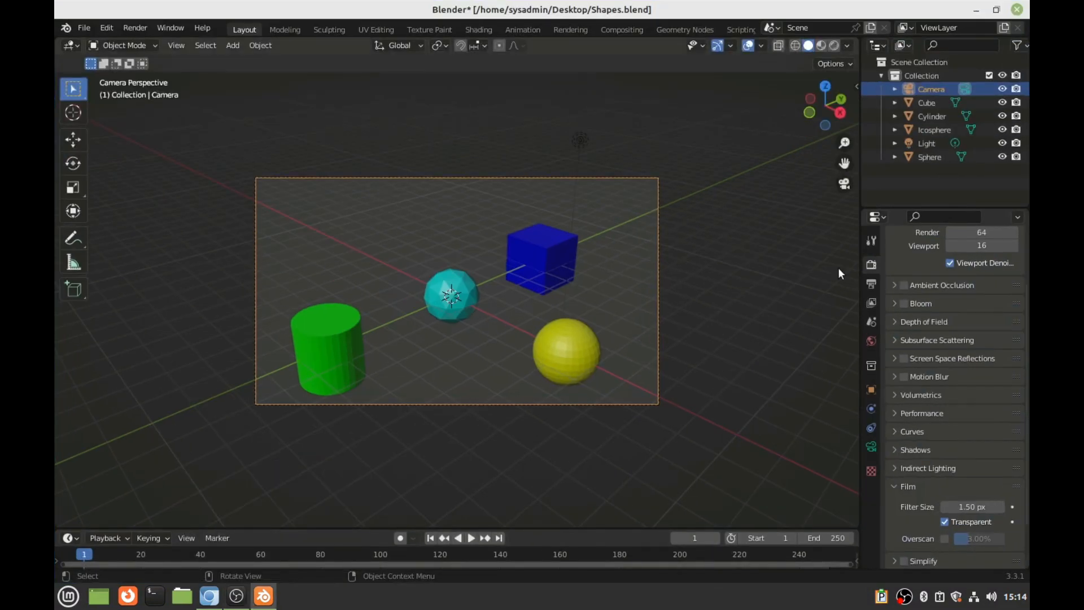
# Leave the camera view and turn the viewport to an angled user perspective showing all four shapes.
pyautogui.click(845, 184)
pyautogui.press('KP_3')
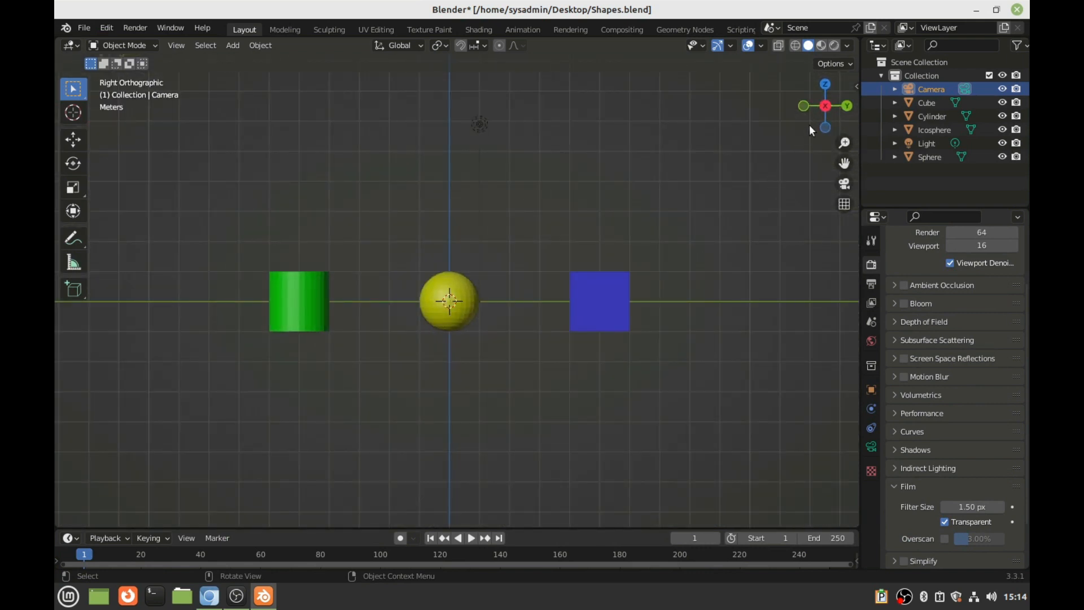
pyautogui.moveTo(810, 130); pyautogui.dragTo(690, 261)
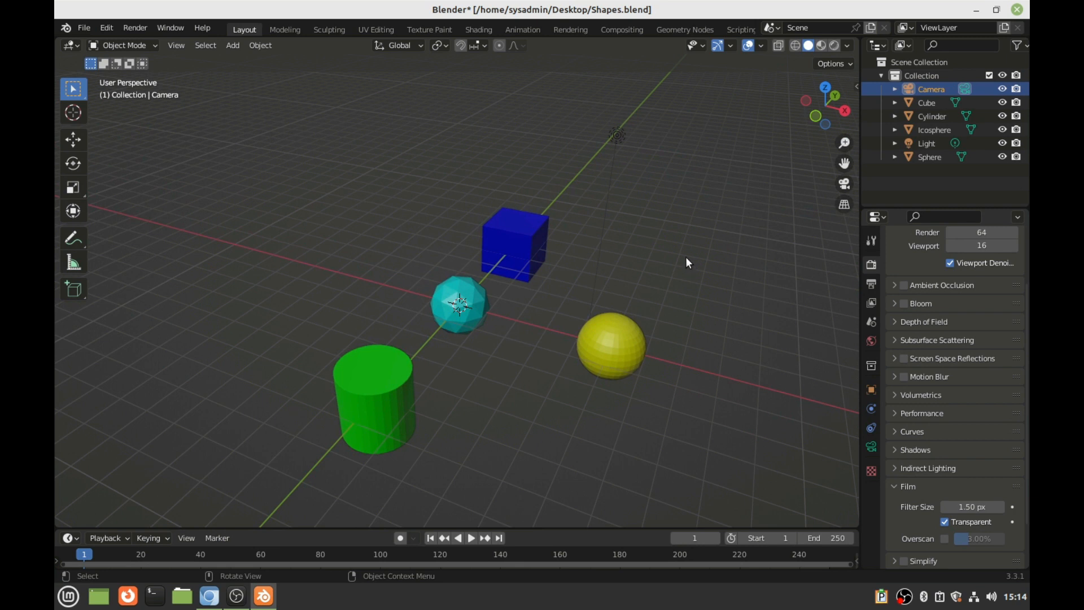